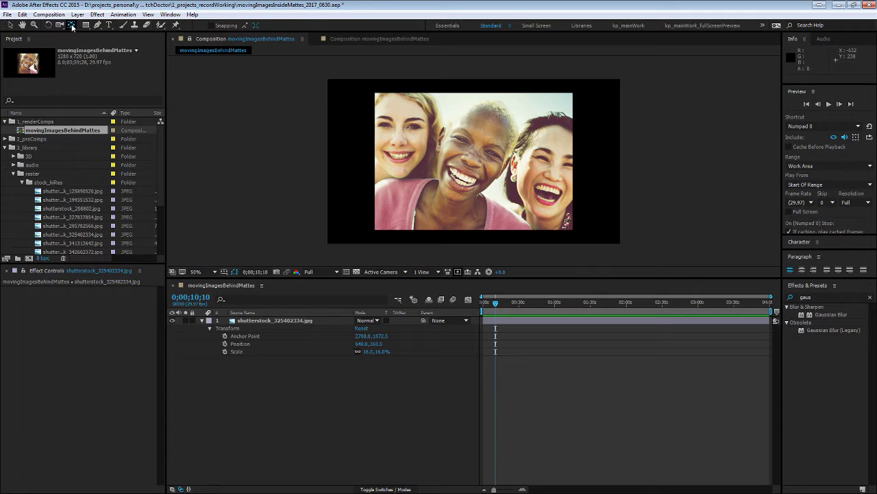
# Reveal the Rotation property of the shutterstock_325402334.jpg layer alongside its other transform properties
pyautogui.click(460, 162)
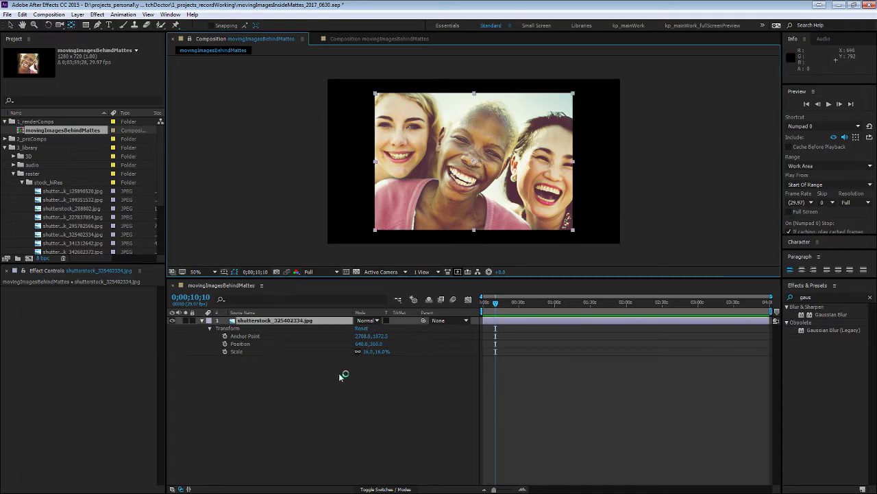
pyautogui.press('w')
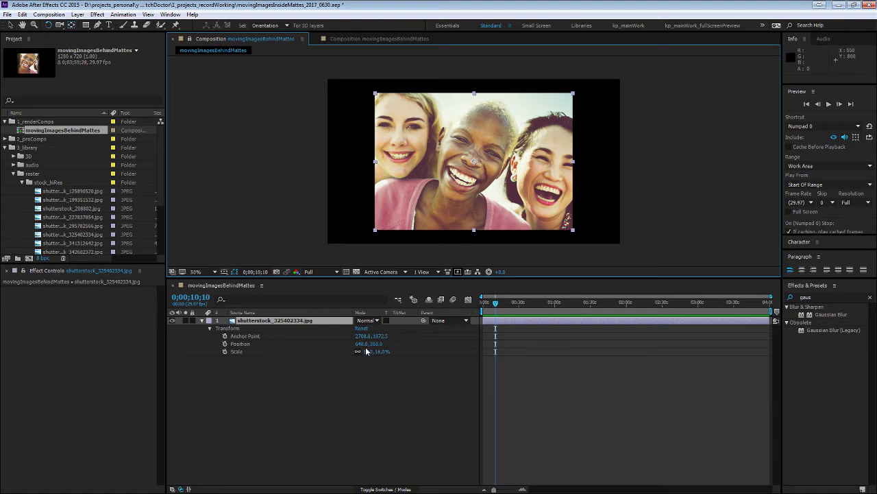
pyautogui.hotkey('shift', 'r')
pyautogui.moveTo(372, 360); pyautogui.dragTo(373, 360)
pyautogui.click(394, 389)
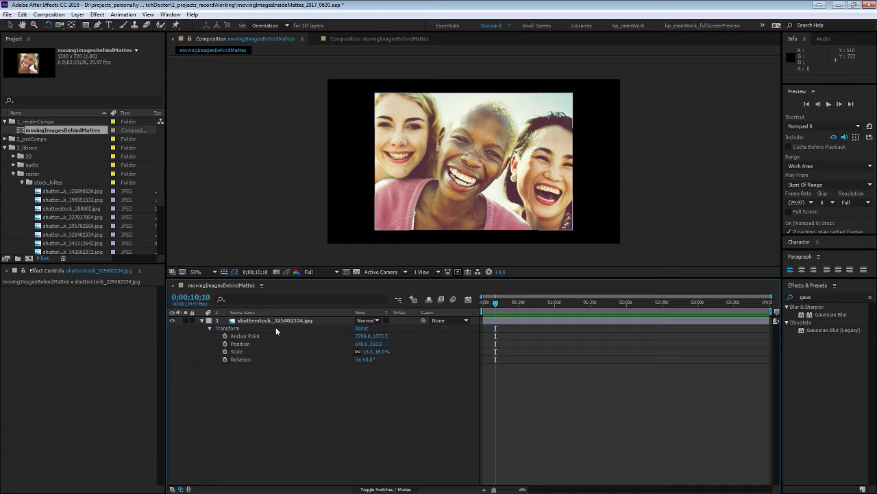
# Try moving the photo's anchor point onto the blonde woman's forehead and rotating the photo around it, and undo both changes
pyautogui.click(288, 322)
pyautogui.press('y')
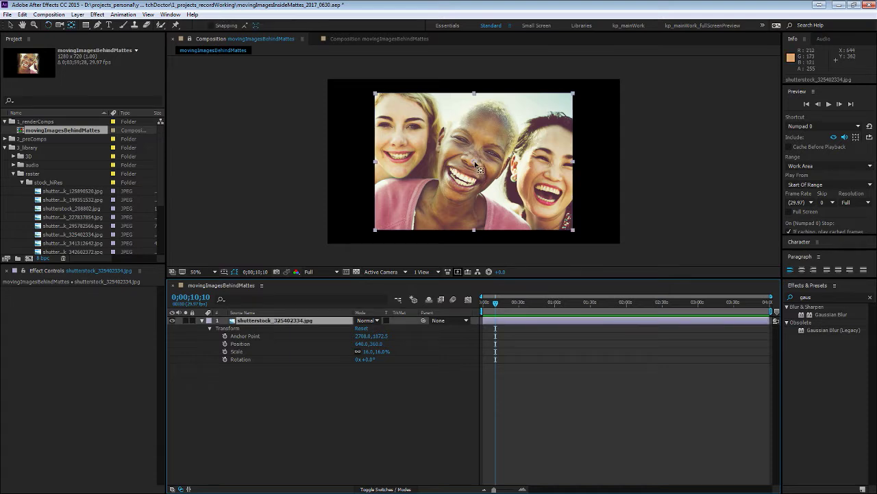
pyautogui.moveTo(473, 162); pyautogui.dragTo(405, 116)
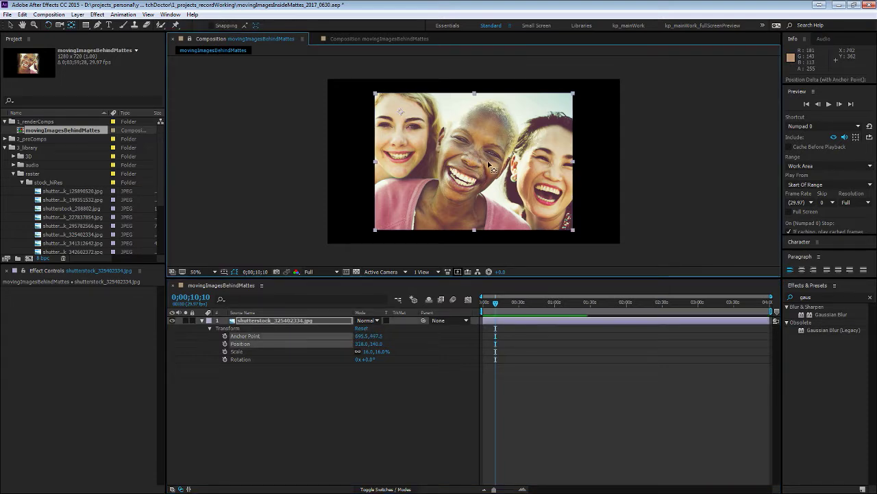
pyautogui.press('w')
pyautogui.moveTo(507, 210); pyautogui.dragTo(497, 219)
pyautogui.hotkey('ctrl', 'z')
pyautogui.hotkey('ctrl', 'z')
pyautogui.hotkey('ctrl', 'z')
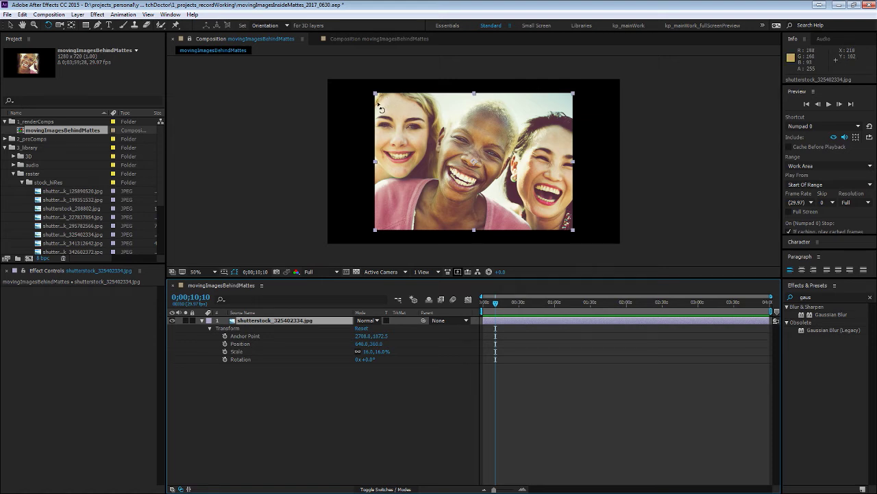
# Draw a rectangular mask on the photo layer, slightly inside the photo's edges
pyautogui.press('q')
pyautogui.moveTo(381, 98); pyautogui.dragTo(563, 219)
pyautogui.press('v')
pyautogui.click(478, 191)
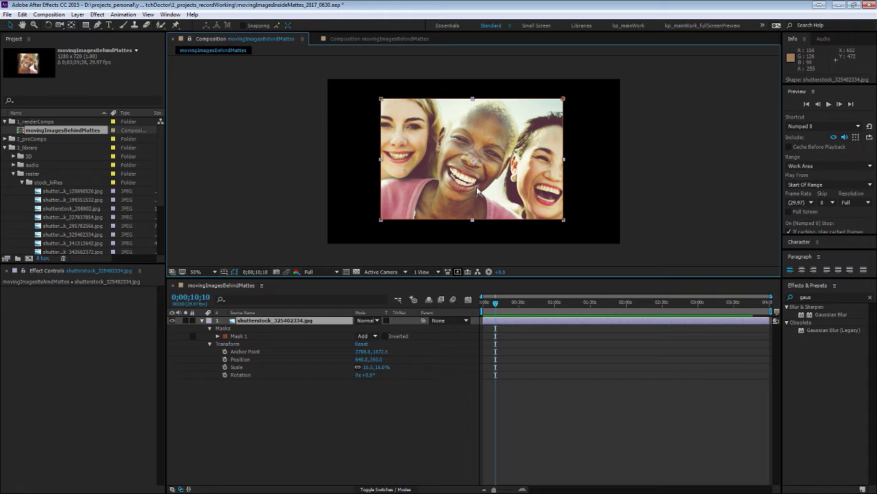
# Slide the photo behind its mask with the Pan Behind tool and move its anchor point to about 2070.5, 2310
pyautogui.press('y')
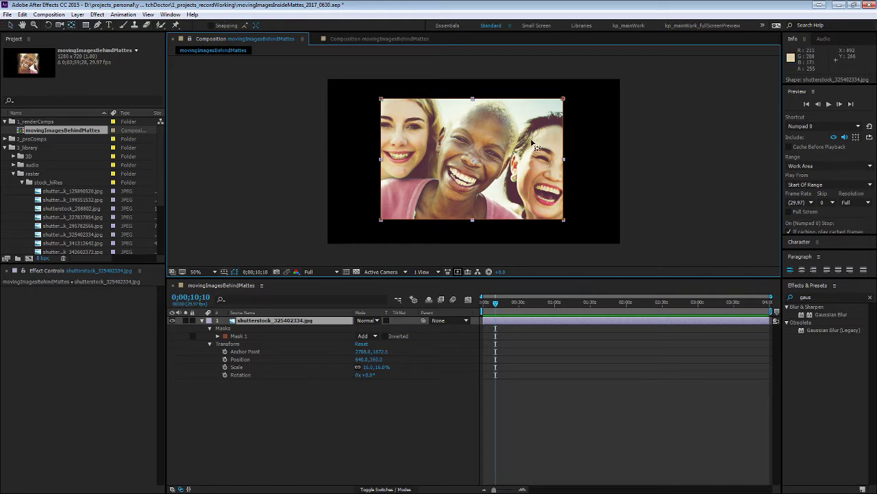
pyautogui.moveTo(532, 142); pyautogui.dragTo(446, 127)
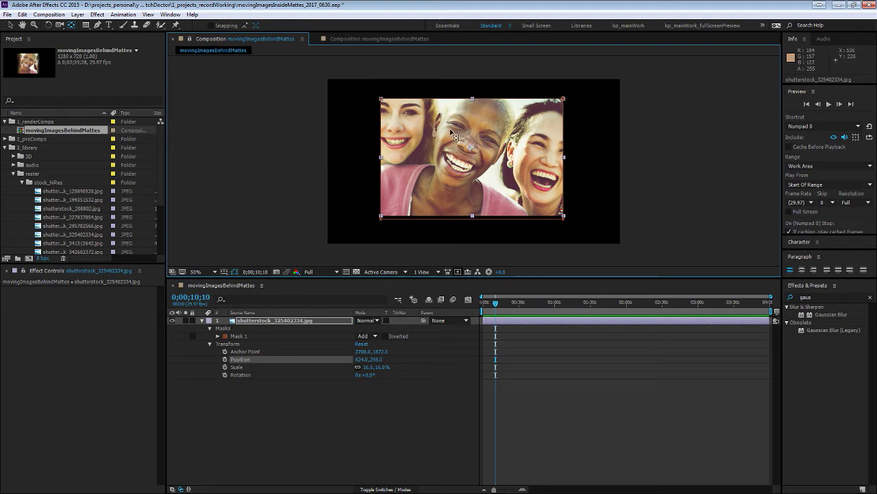
pyautogui.moveTo(473, 153); pyautogui.dragTo(533, 117)
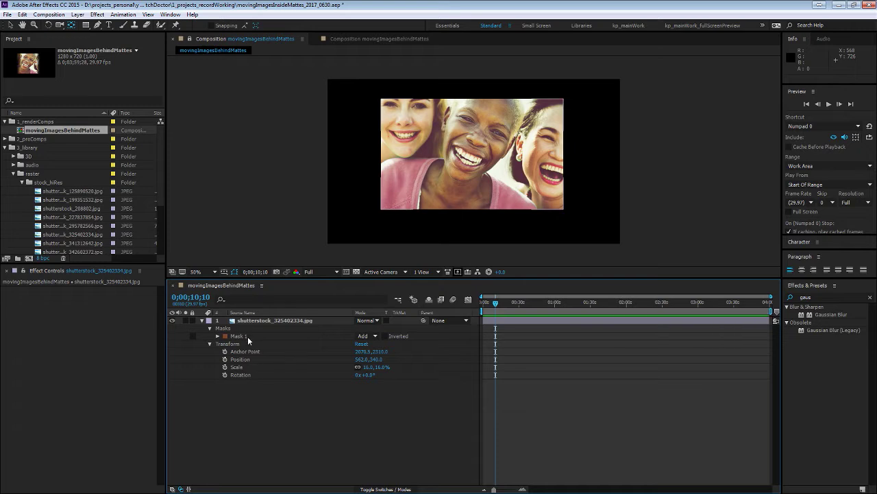
# Delete Mask 1 from the photo layer
pyautogui.click(246, 335)
pyautogui.click(320, 439)
pyautogui.click(262, 337)
pyautogui.click(267, 409)
pyautogui.click(258, 336)
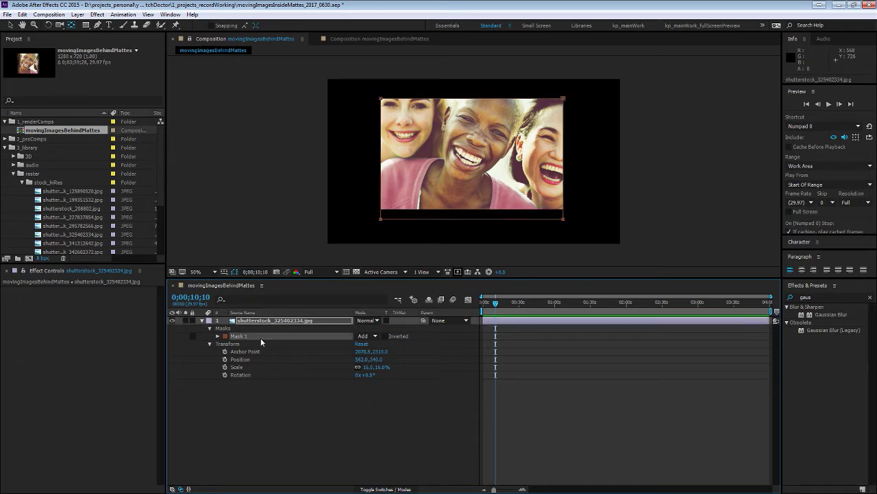
pyautogui.press('Delete')
# Reposition the unmasked photo to about 546, 440 in the composition
pyautogui.click(430, 196)
pyautogui.moveTo(430, 195); pyautogui.dragTo(425, 220)
pyautogui.click(352, 399)
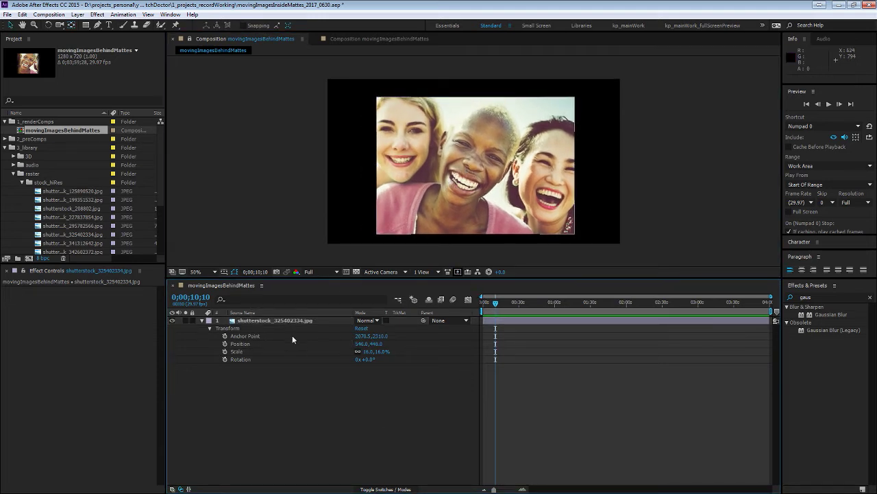
# Draw a red rectangle about 1014 by 608 px over the photo as a new shape layer and reveal its modified properties
pyautogui.click(87, 26)
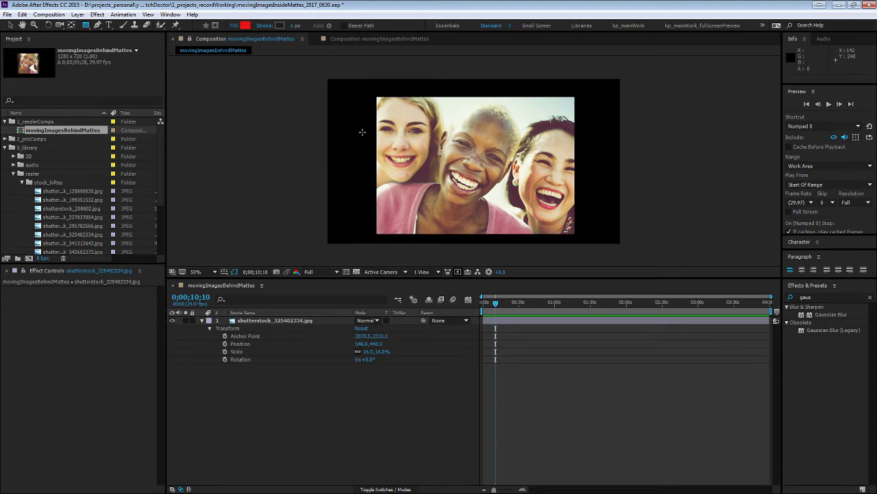
pyautogui.moveTo(363, 96)
pyautogui.mouseDown()
pyautogui.moveTo(455, 168)
pyautogui.moveTo(608, 227)
pyautogui.moveTo(595, 235)
pyautogui.mouseUp()
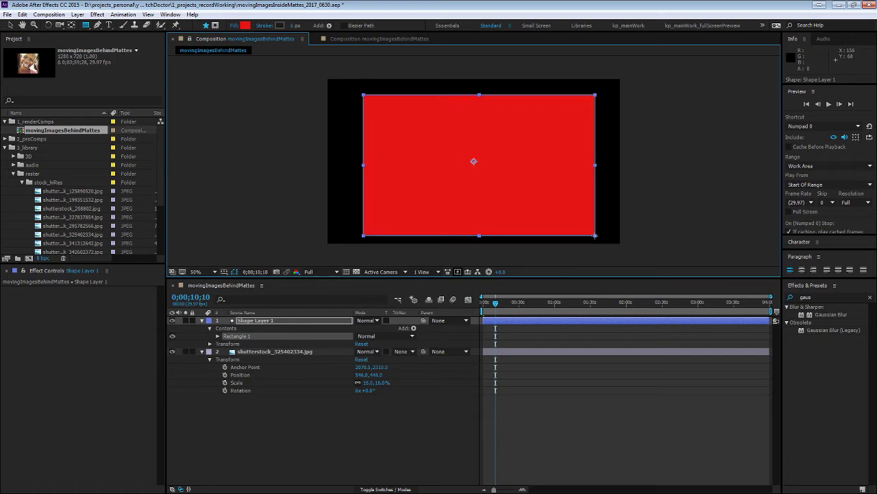
pyautogui.click(268, 321)
pyautogui.press('u')
pyautogui.press('u')
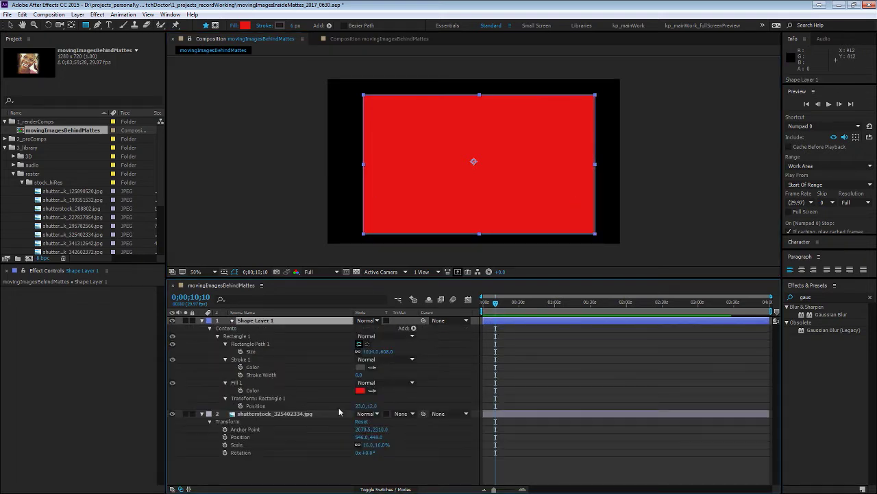
pyautogui.click(521, 360)
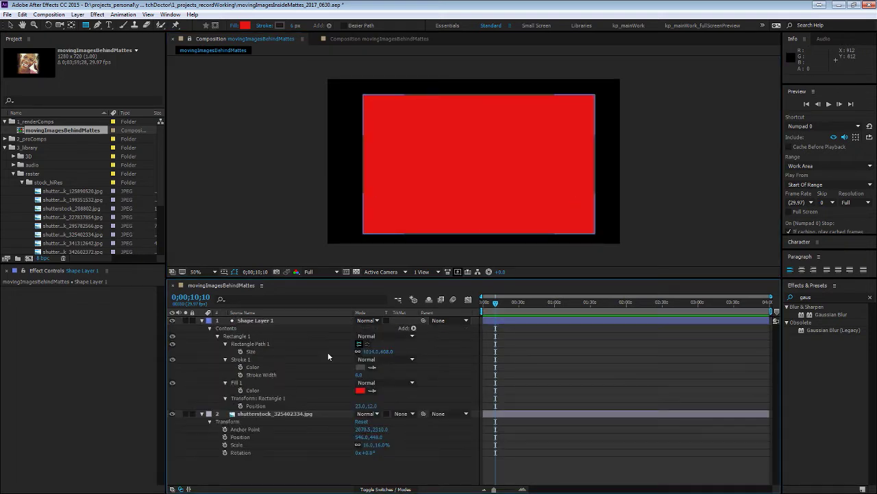
# Narrow the rectangle path to a width of 751 px
pyautogui.click(368, 351)
pyautogui.write('227')
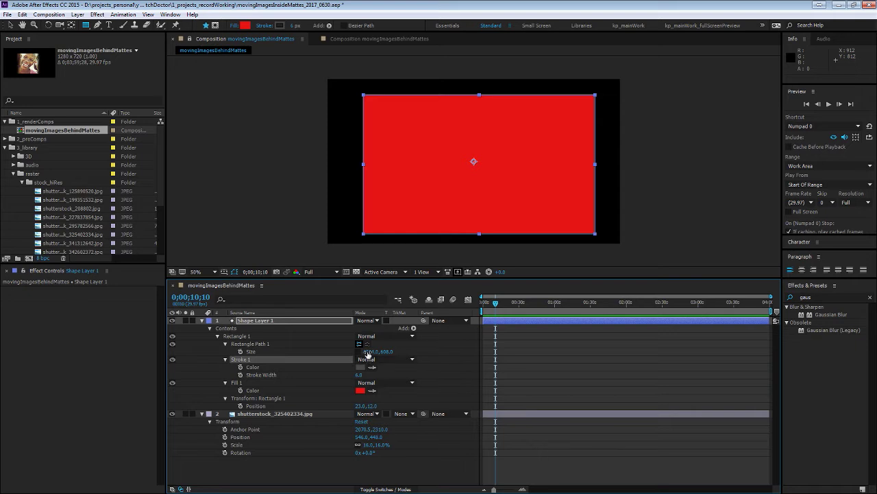
pyautogui.press('Return')
pyautogui.moveTo(6, 360)
pyautogui.mouseDown()
pyautogui.moveTo(0, 366)
pyautogui.moveTo(98, 378)
pyautogui.moveTo(286, 376)
pyautogui.mouseUp()
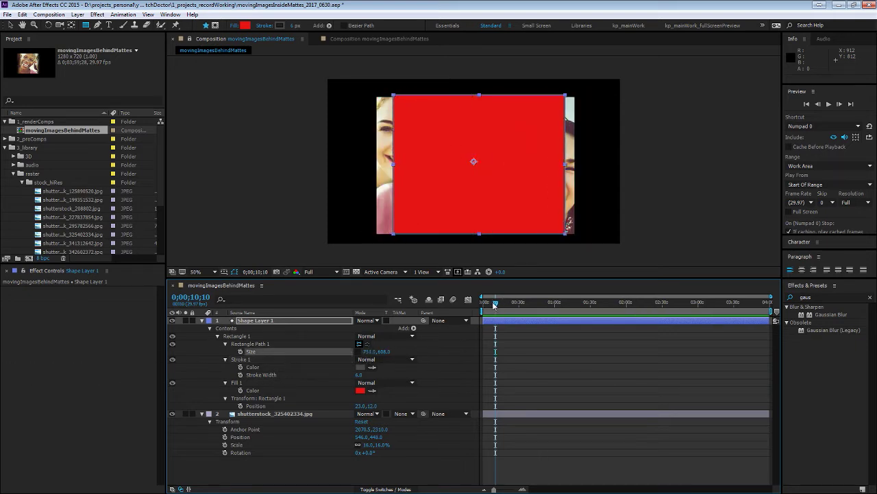
# Return to the first frame and set the photo layer's track matte to Alpha Matte "Shape Layer 1"
pyautogui.press('Home')
pyautogui.click(302, 412)
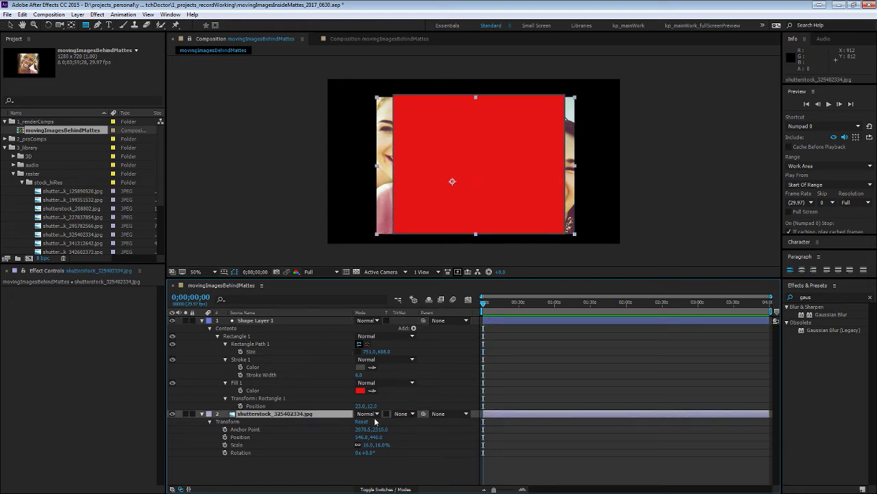
pyautogui.click(406, 414)
pyautogui.click(431, 436)
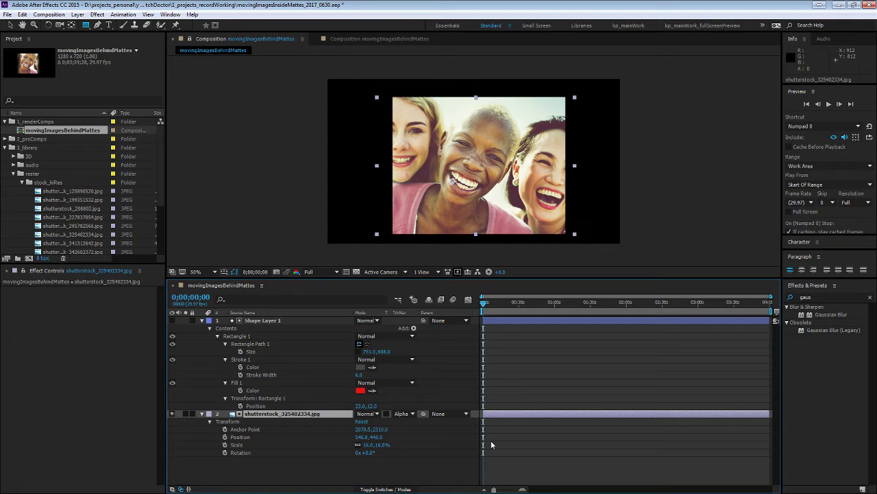
# Try Alpha Inverted Matte "Shape Layer 1" on the photo layer and switch back to Alpha Matte
pyautogui.click(281, 321)
pyautogui.click(405, 414)
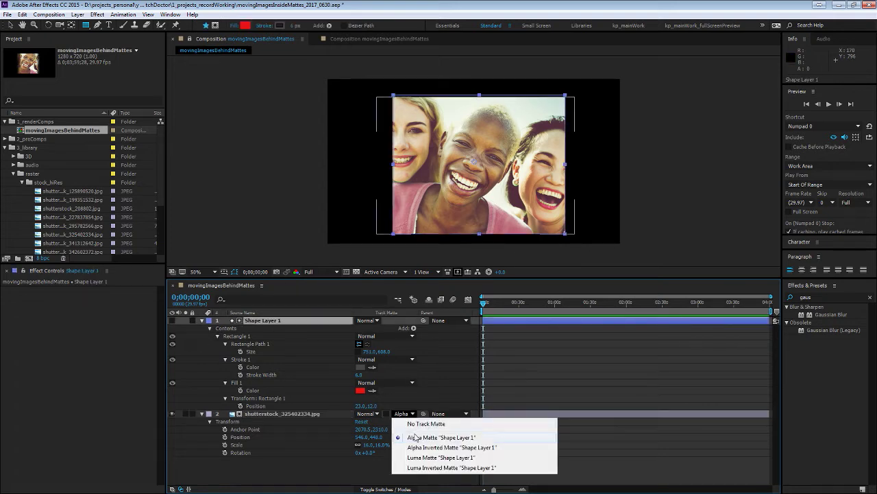
pyautogui.click(446, 446)
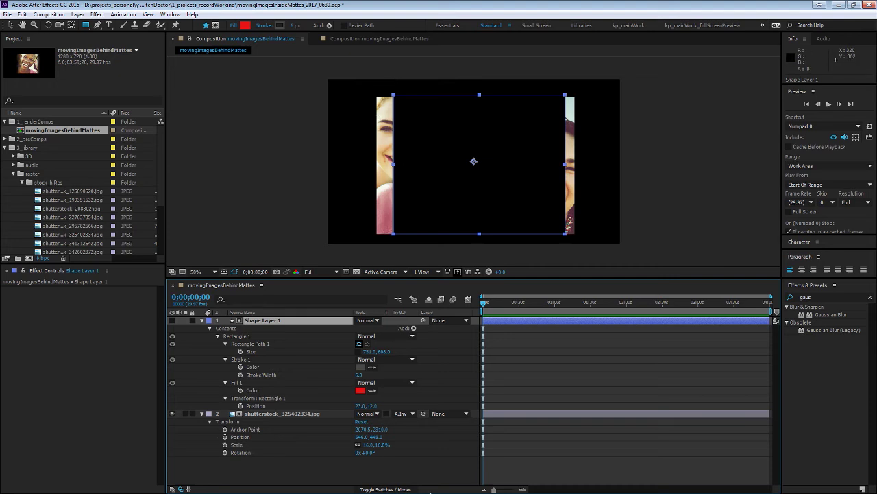
pyautogui.click(405, 414)
pyautogui.click(423, 436)
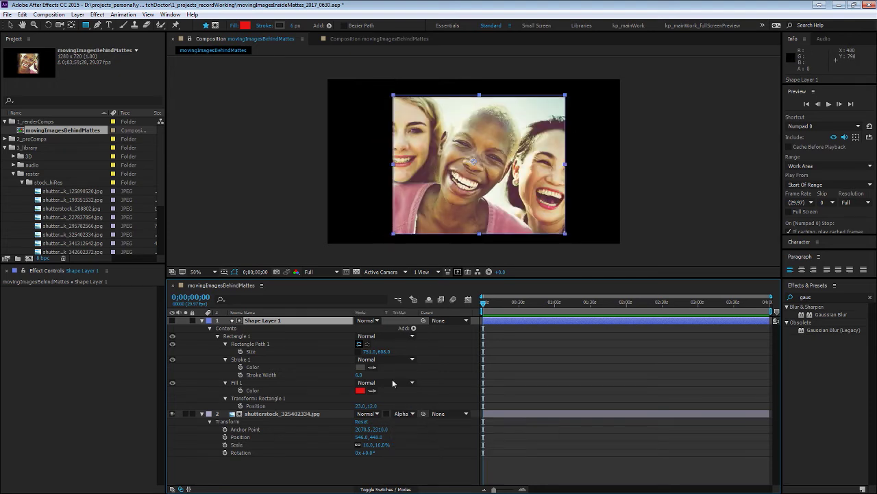
# Keyframe the photo's Scale and Rotation from the first frame, reaching 24.5% and -8.9° at 0;00;09;17
pyautogui.click(473, 432)
pyautogui.click(255, 406)
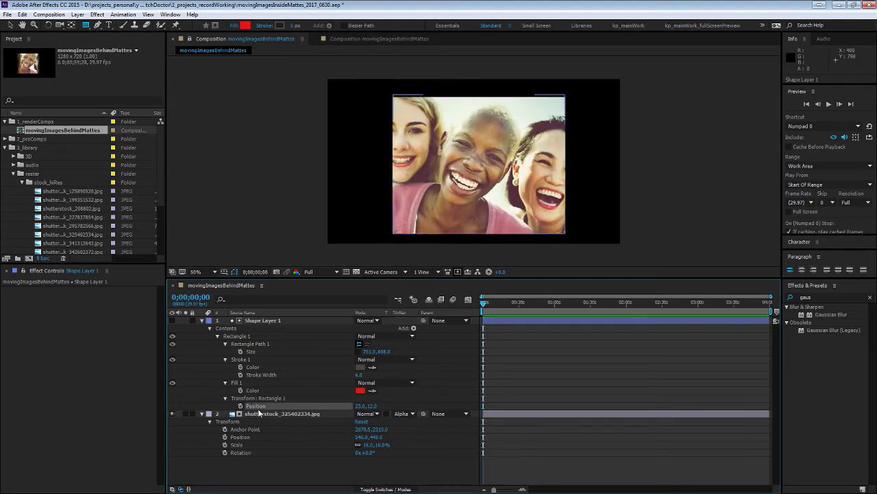
pyautogui.click(225, 444)
pyautogui.click(225, 453)
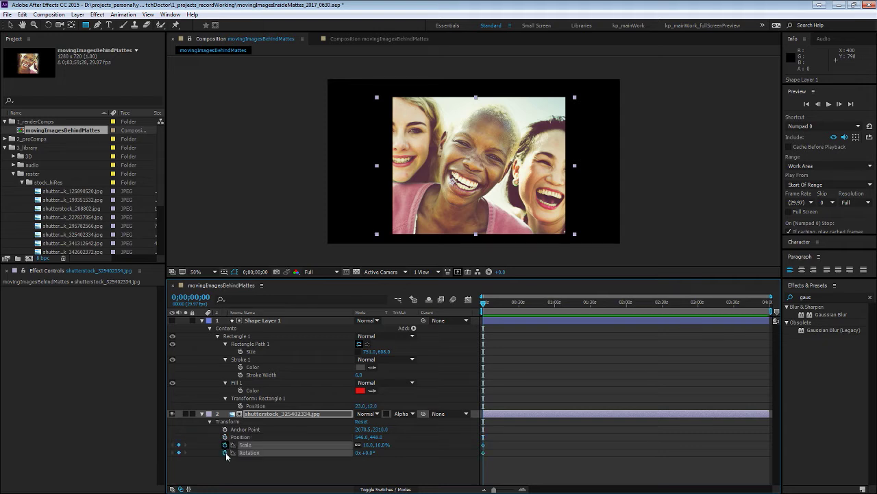
pyautogui.moveTo(493, 303); pyautogui.dragTo(495, 303)
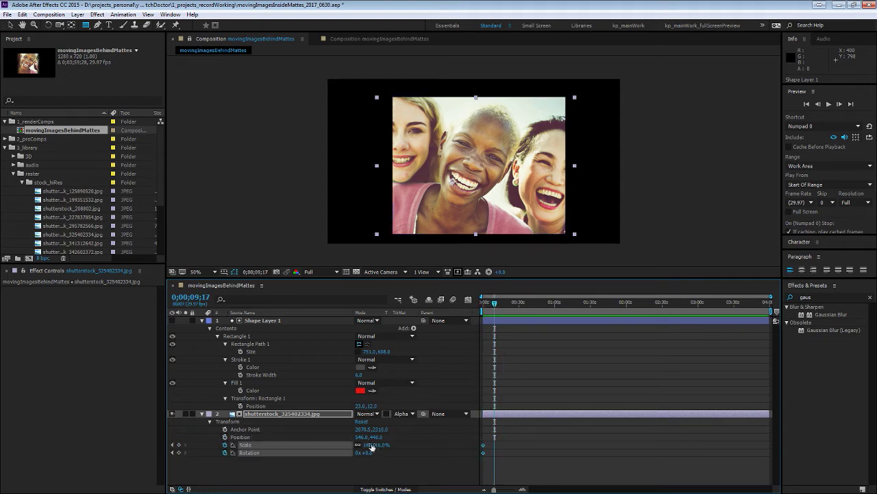
pyautogui.moveTo(372, 447)
pyautogui.mouseDown()
pyautogui.moveTo(388, 441)
pyautogui.moveTo(315, 443)
pyautogui.moveTo(383, 441)
pyautogui.mouseUp()
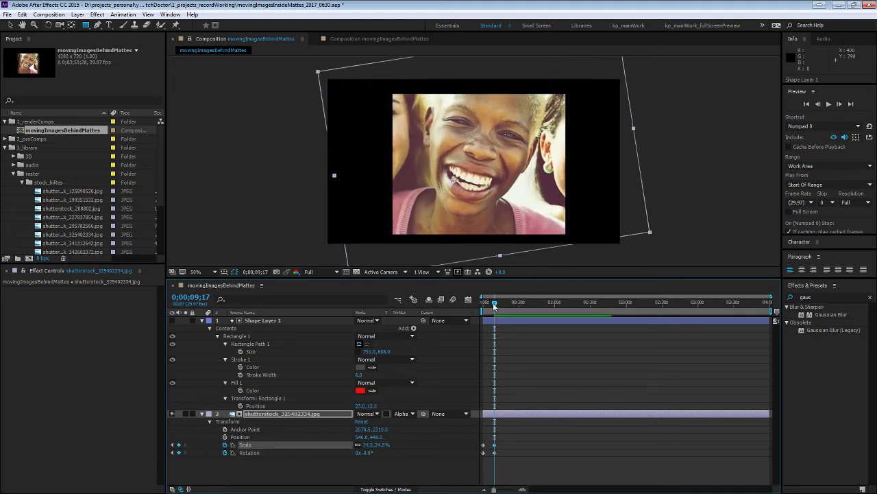
# Keyframe the matte rectangle's Size so its width grows from 0 at the first frame to 751 px at 0;00;04;29
pyautogui.moveTo(492, 302); pyautogui.dragTo(477, 302)
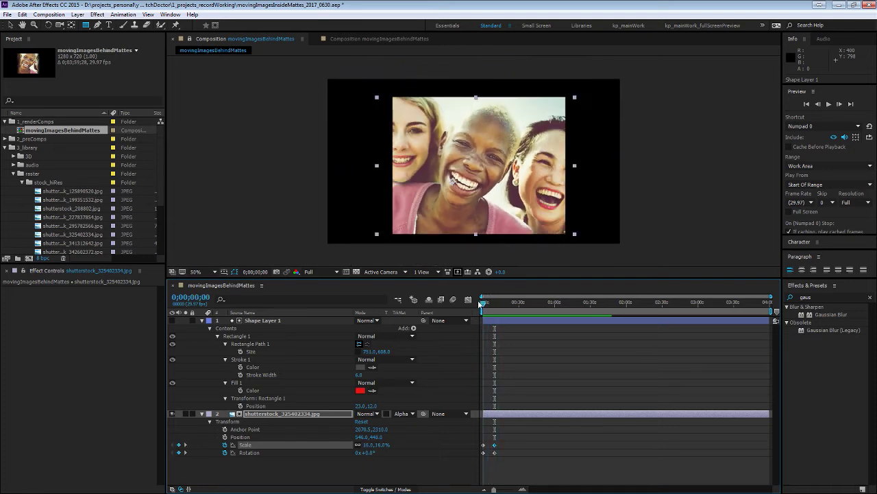
pyautogui.click(240, 351)
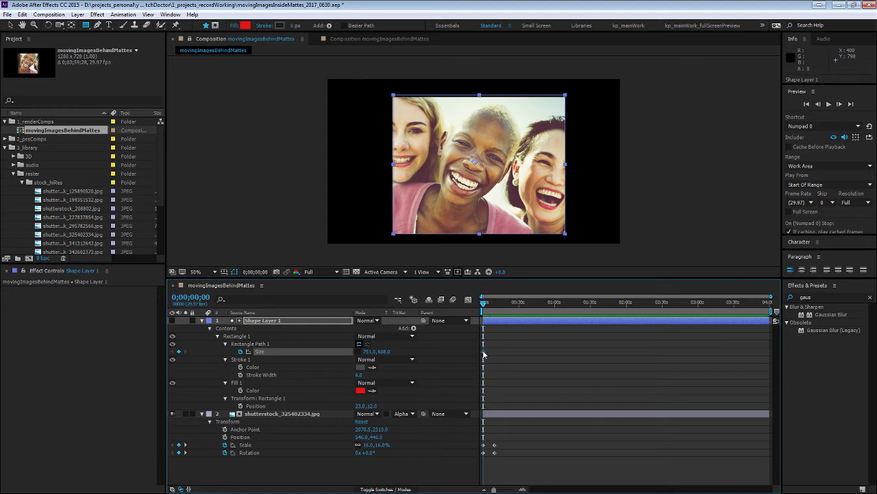
pyautogui.click(369, 351)
pyautogui.write('0')
pyautogui.press('Return')
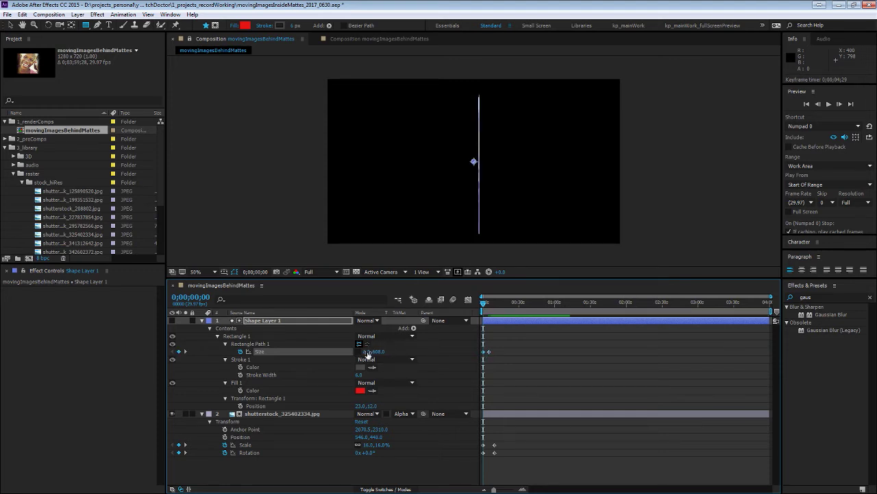
pyautogui.click(522, 361)
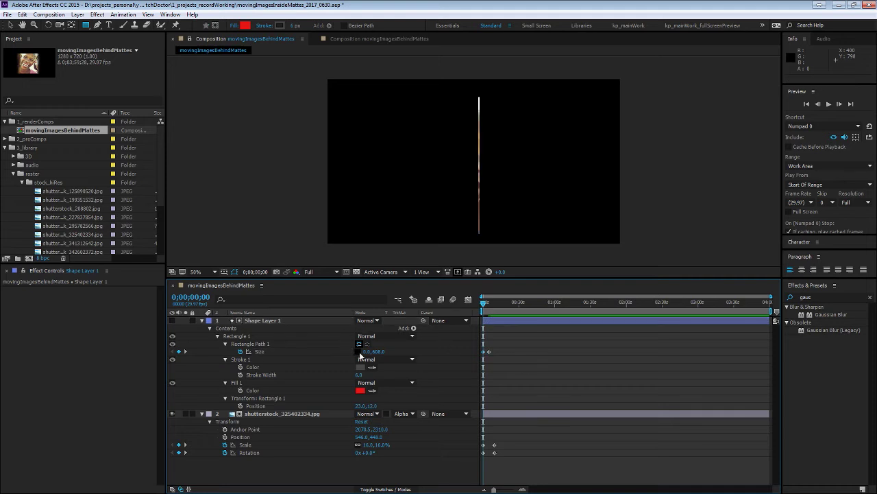
pyautogui.click(299, 399)
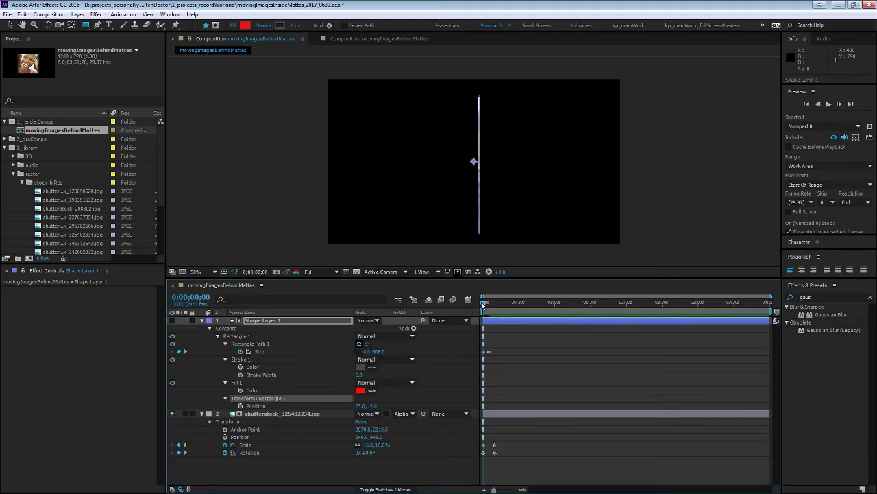
# Scrub the animation to 0;00;10;10, try adding a Size keyframe to the rectangle there, and undo it
pyautogui.moveTo(483, 306); pyautogui.dragTo(494, 303)
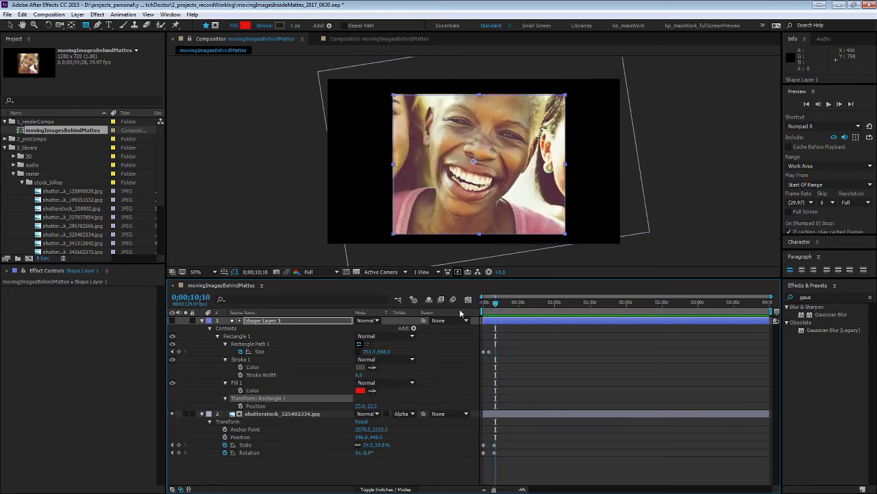
pyautogui.click(178, 351)
pyautogui.hotkey('ctrl', 'z')
# Replace the photo layer's source with shutterstock_341312642.jpg from the stock_hiRes folder, with the playhead at 0;00;05;11
pyautogui.click(312, 412)
pyautogui.scroll(-2, 60, 204)
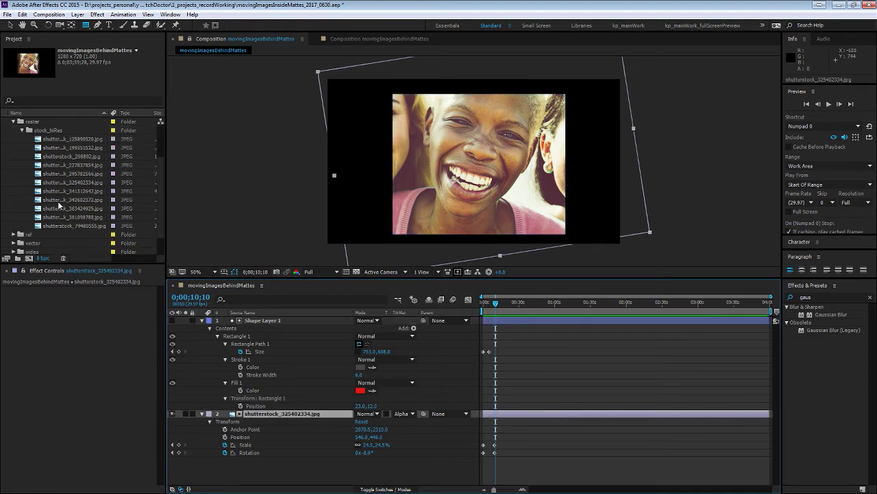
pyautogui.click(68, 191)
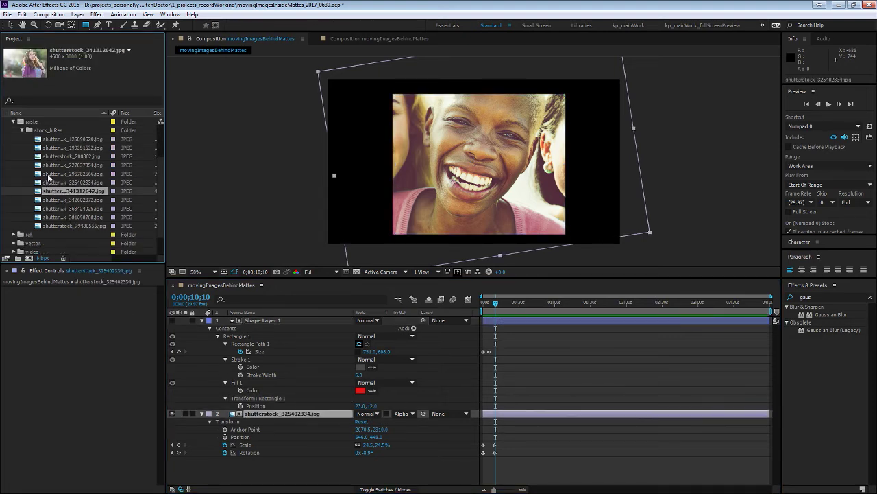
pyautogui.moveTo(498, 302); pyautogui.dragTo(490, 301)
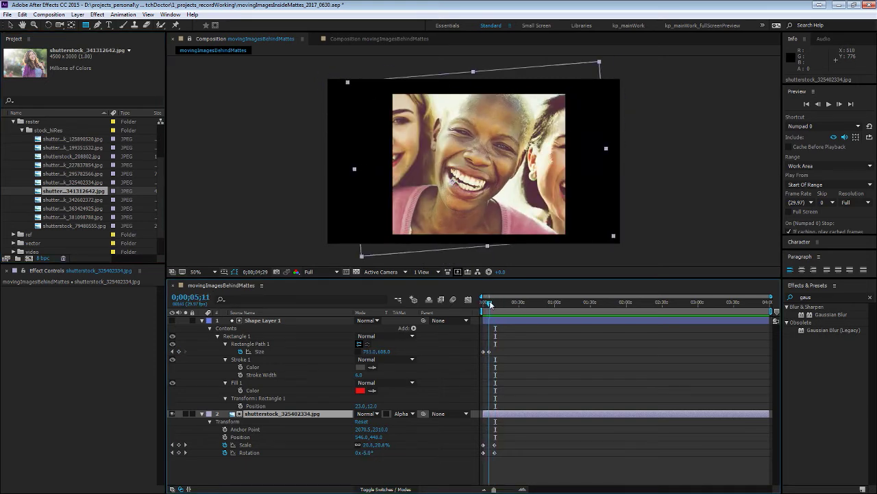
pyautogui.click(76, 184)
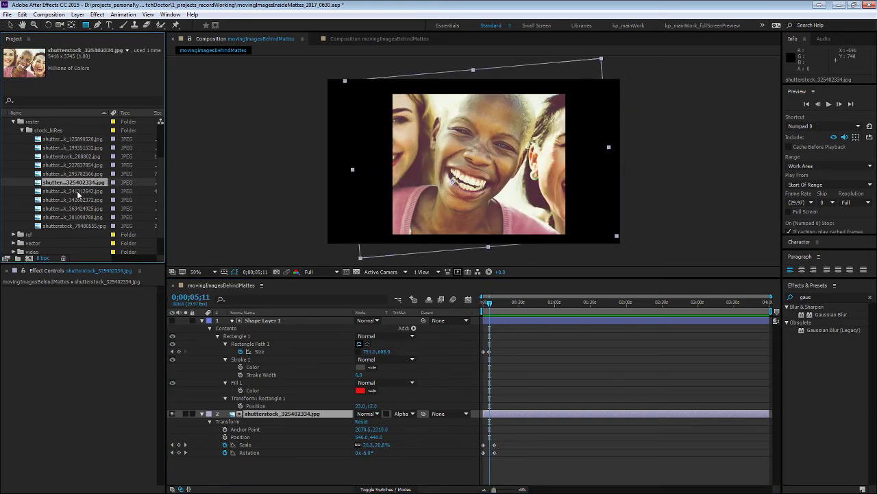
pyautogui.click(77, 191)
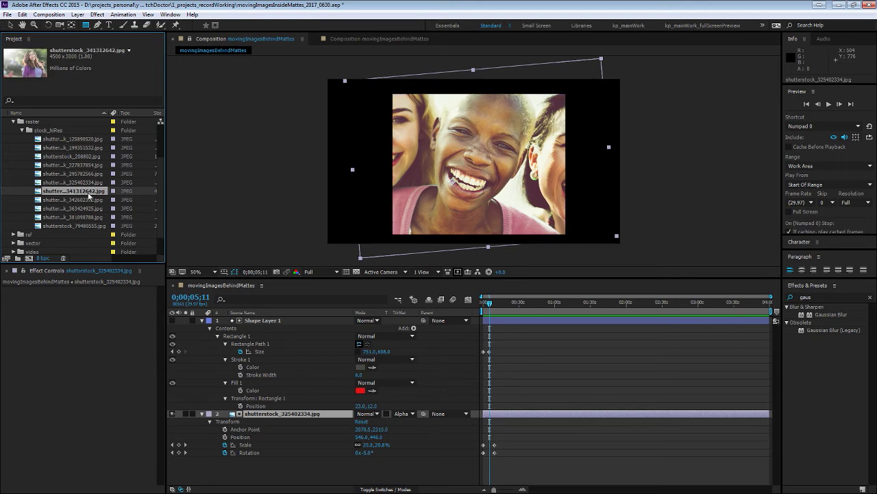
pyautogui.hotkey('ctrl', 'alt', '/')
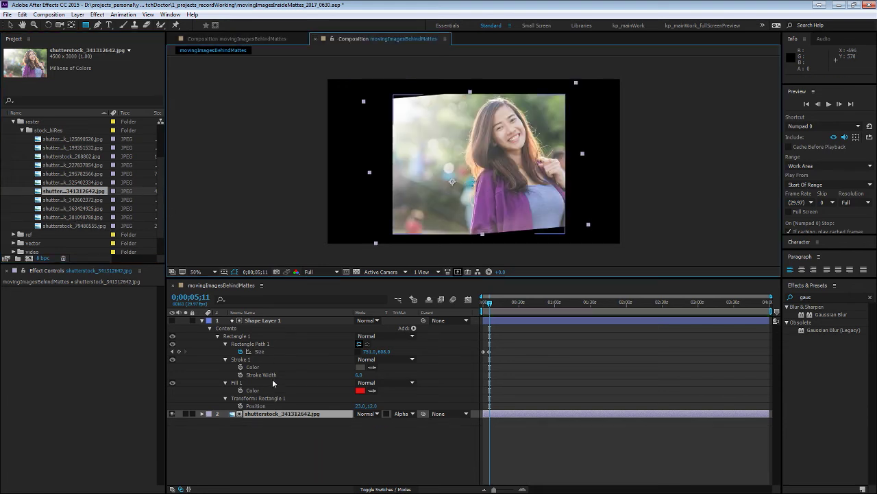
# Replace the photo layer's source with shutterstock_363424925.jpg and scrub the animation to 0;00;15;09, keeping the photo layer selected
pyautogui.click(65, 208)
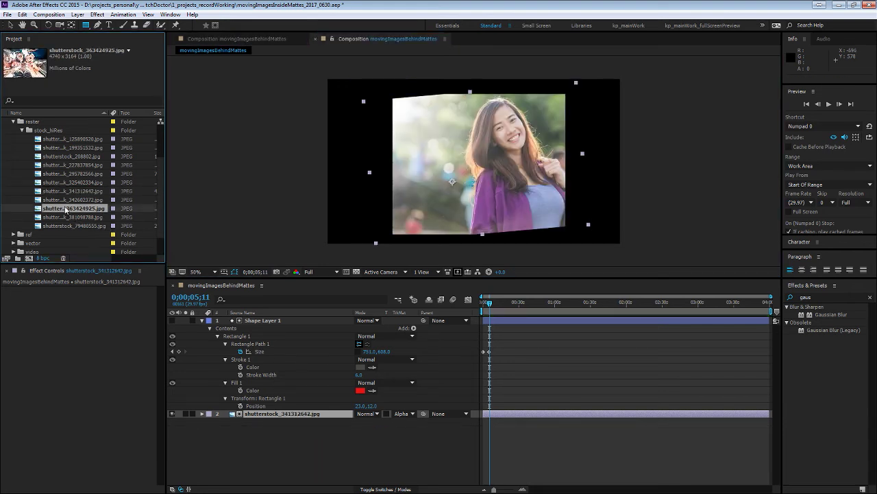
pyautogui.moveTo(66, 209); pyautogui.dragTo(269, 413)
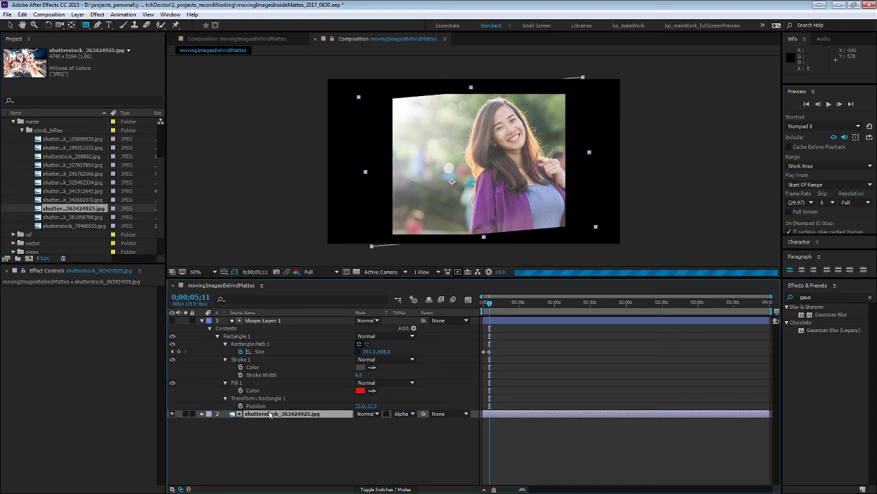
pyautogui.click(536, 450)
pyautogui.click(313, 415)
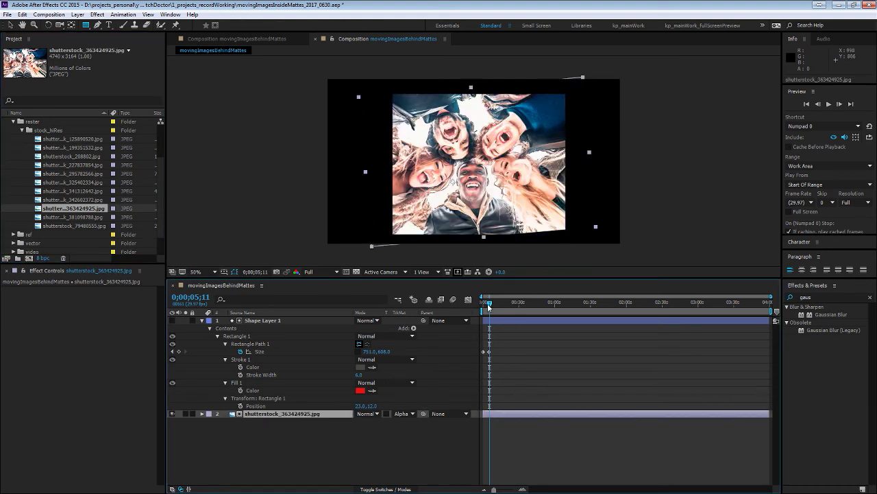
pyautogui.moveTo(489, 307); pyautogui.dragTo(501, 310)
pyautogui.click(511, 433)
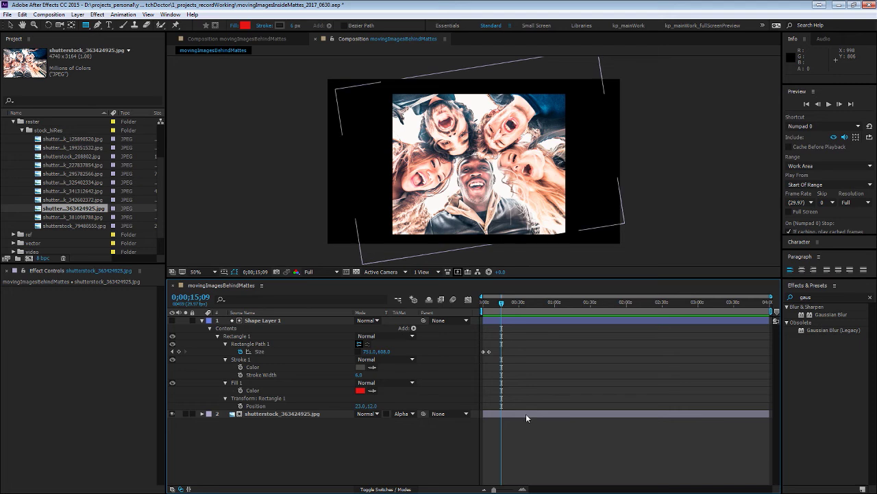
pyautogui.click(526, 415)
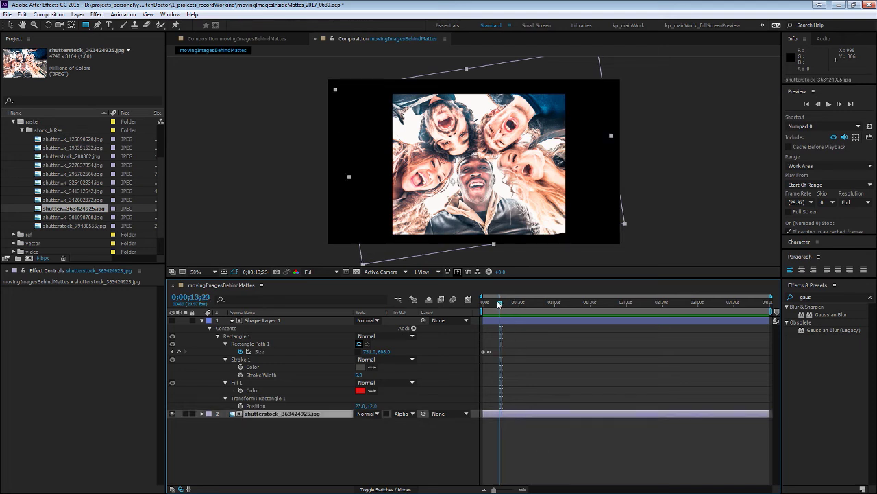